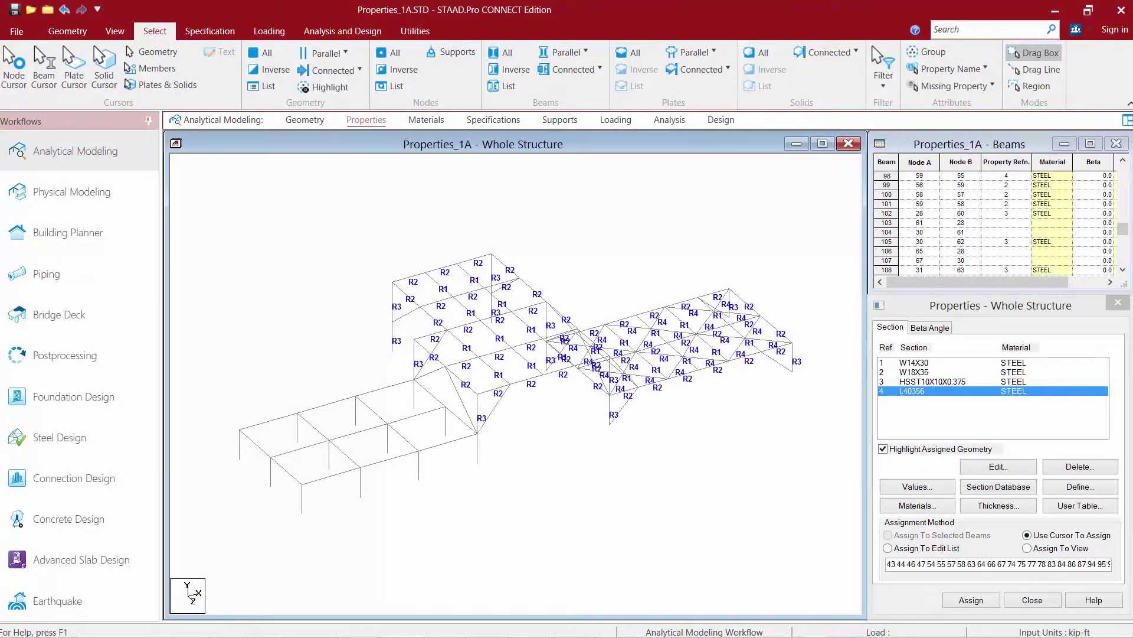
- Set the model's English input length unit to Inch
click(361, 121)
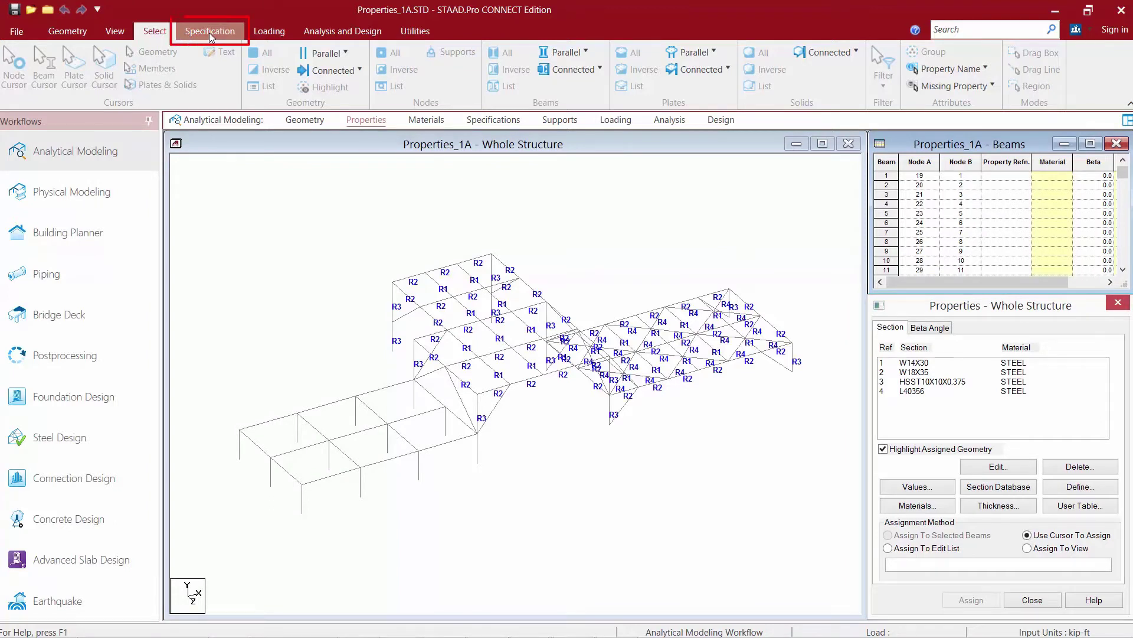
click(210, 33)
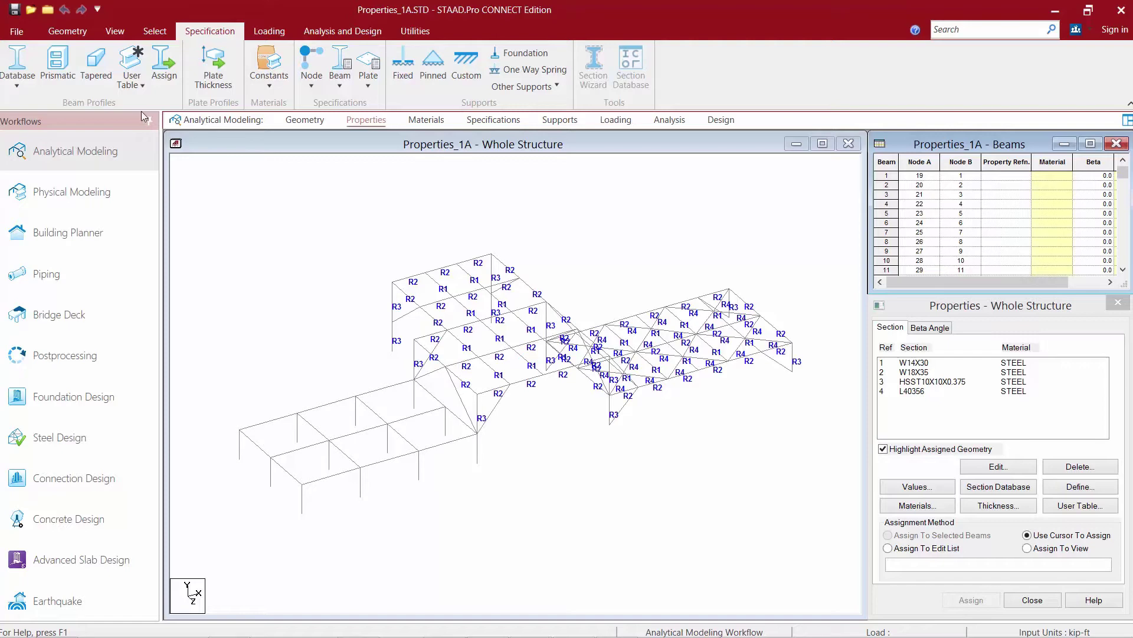
click(66, 33)
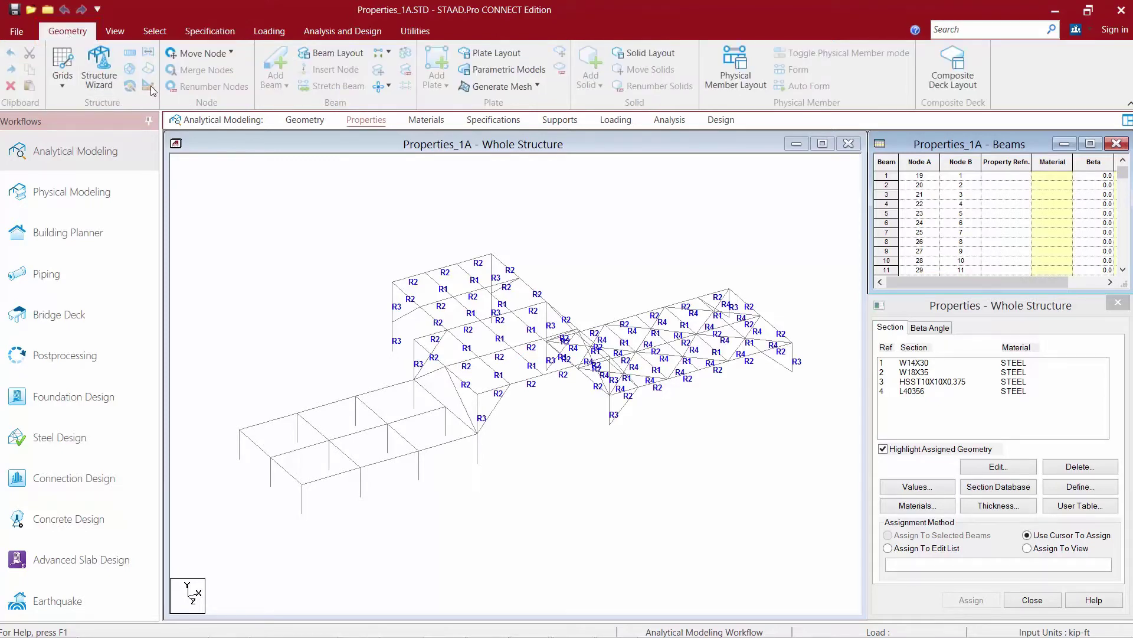
double_click(204, 144)
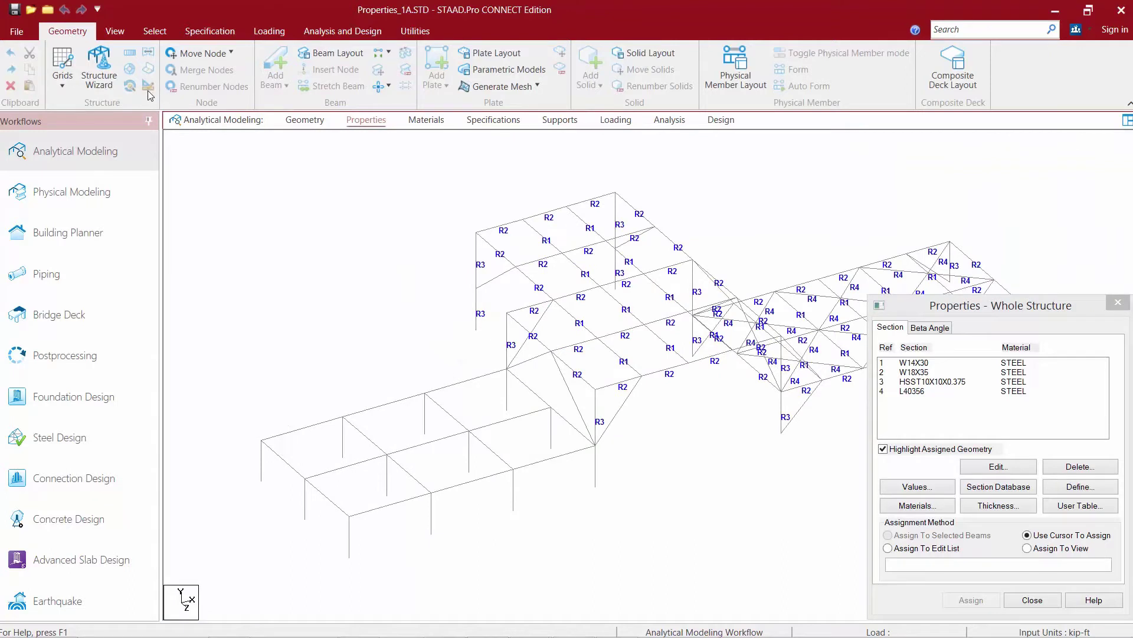
click(148, 88)
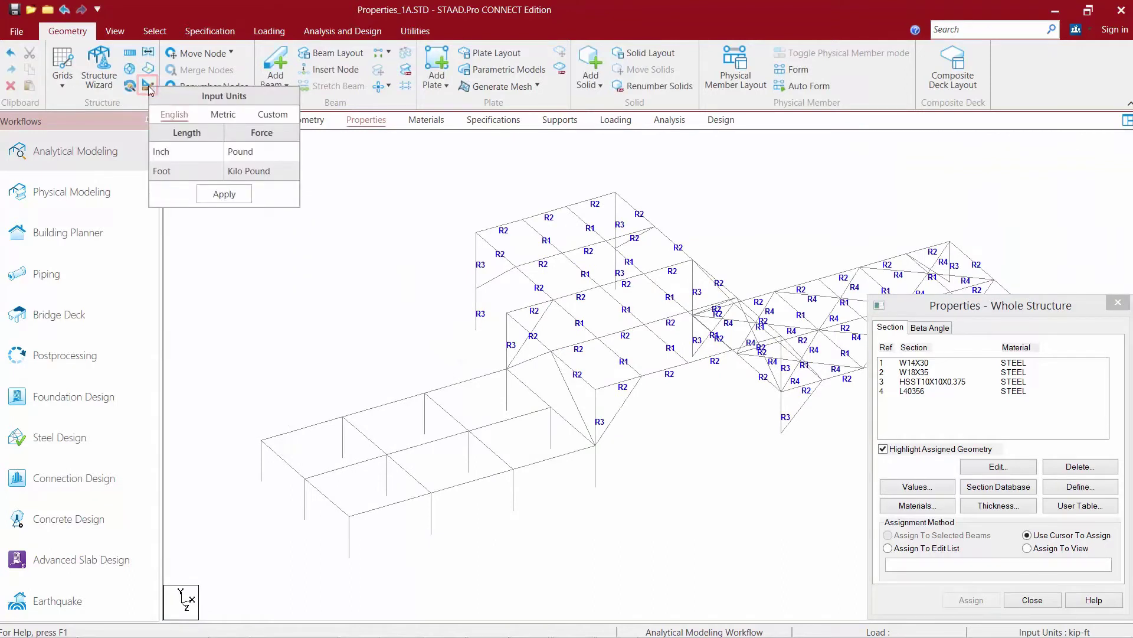
click(163, 154)
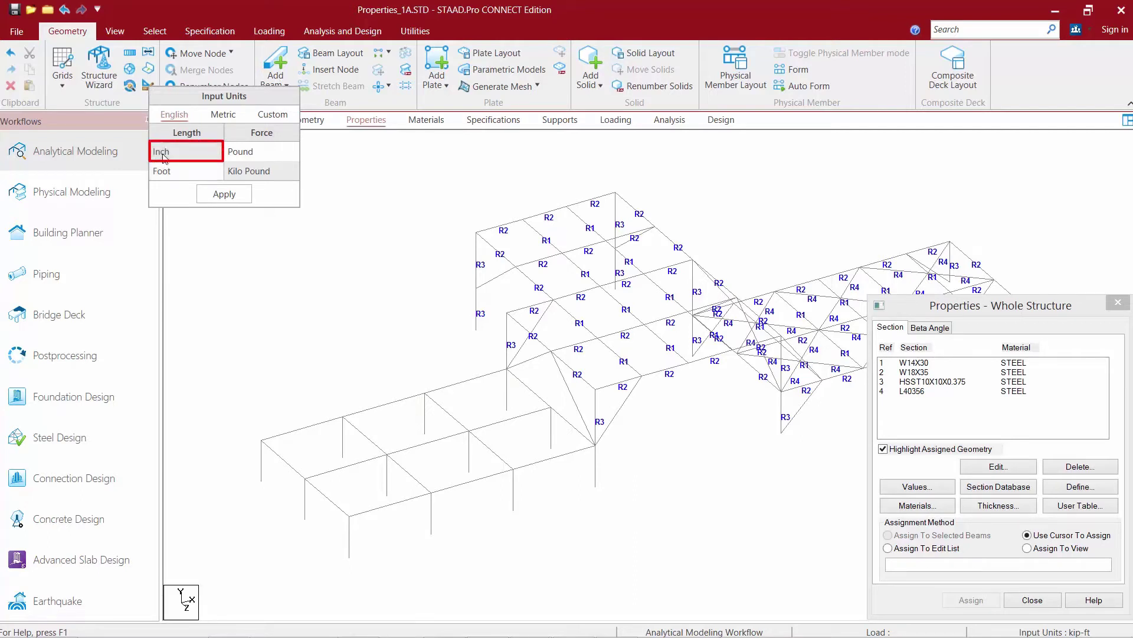
click(207, 195)
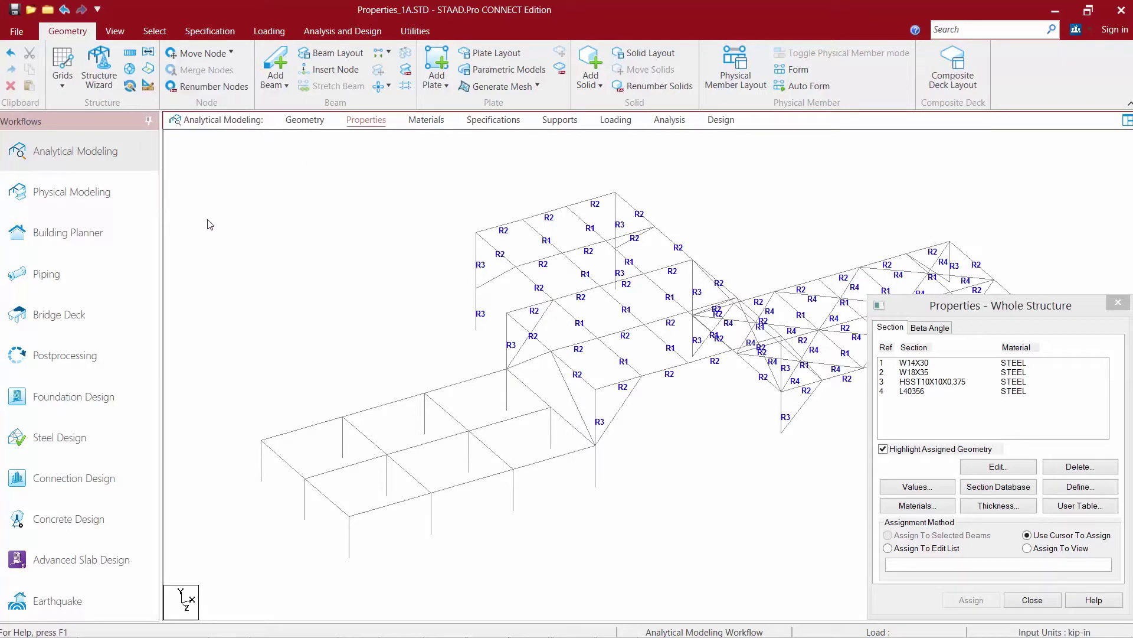
- Define a prismatic circular section with a YD of 1 in and STEEL material, and add it to the model's properties
click(365, 120)
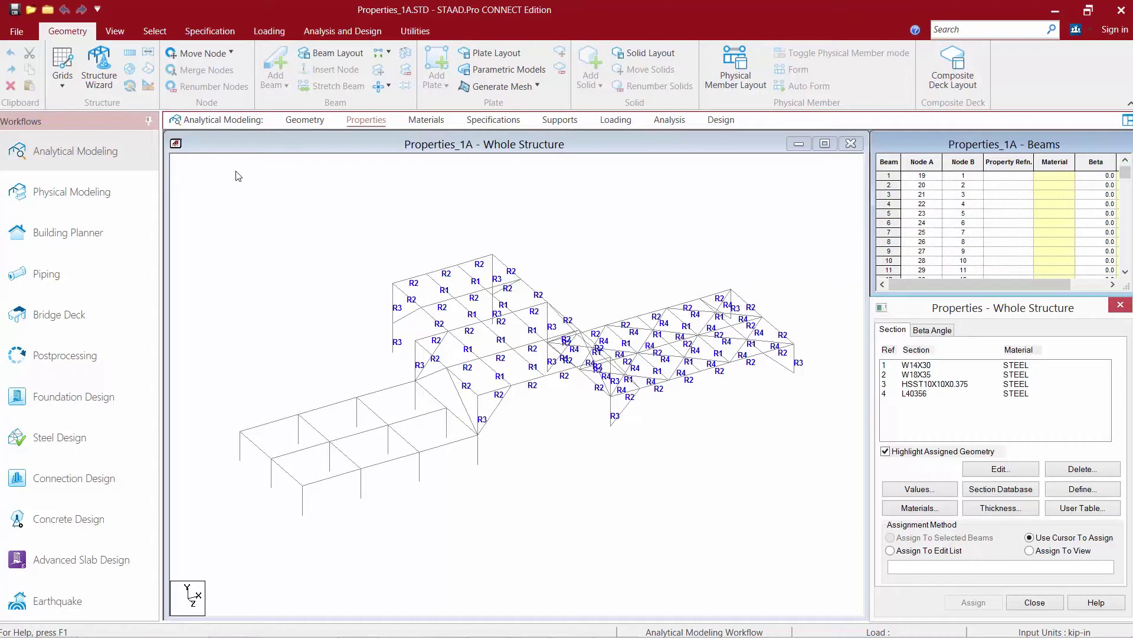
click(207, 32)
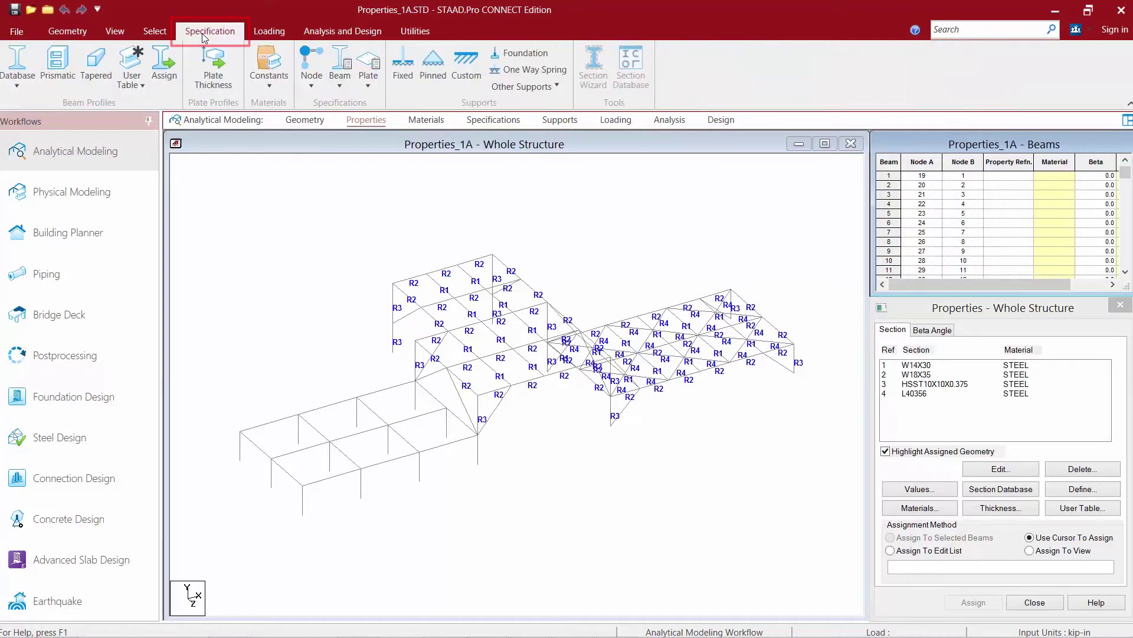
click(64, 65)
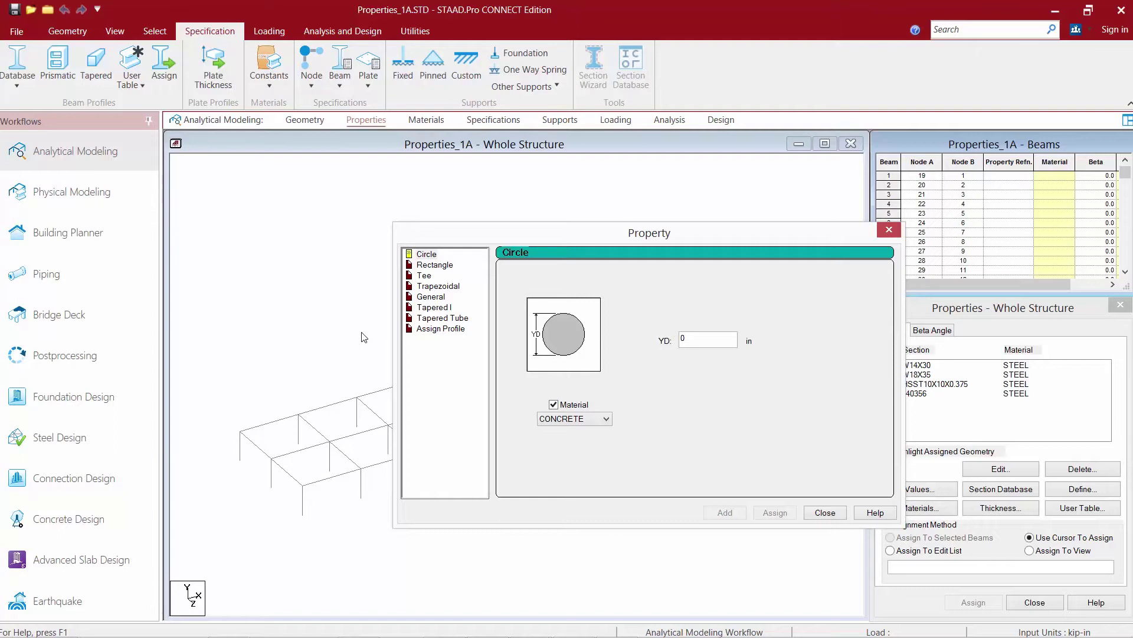
click(426, 255)
key(Tab)
text(1)
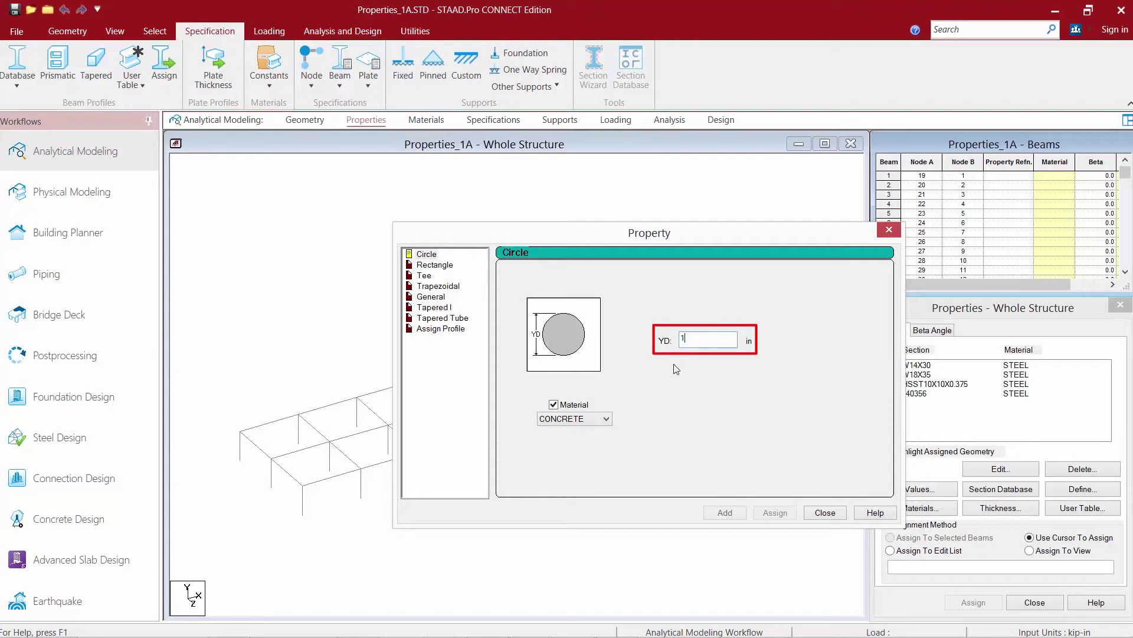
click(583, 420)
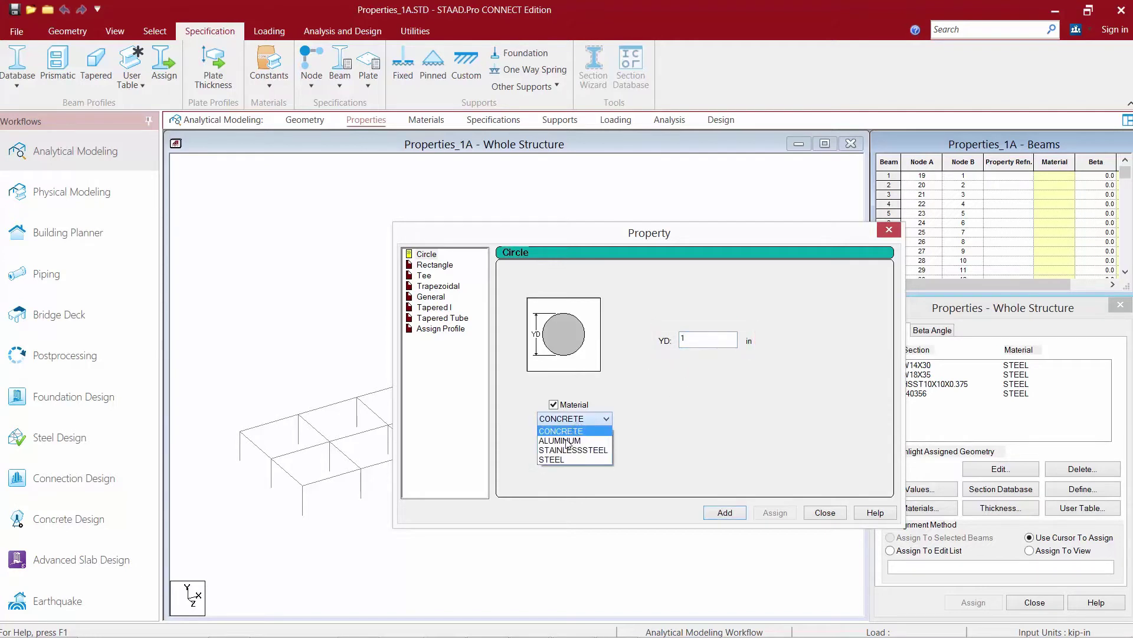
click(559, 460)
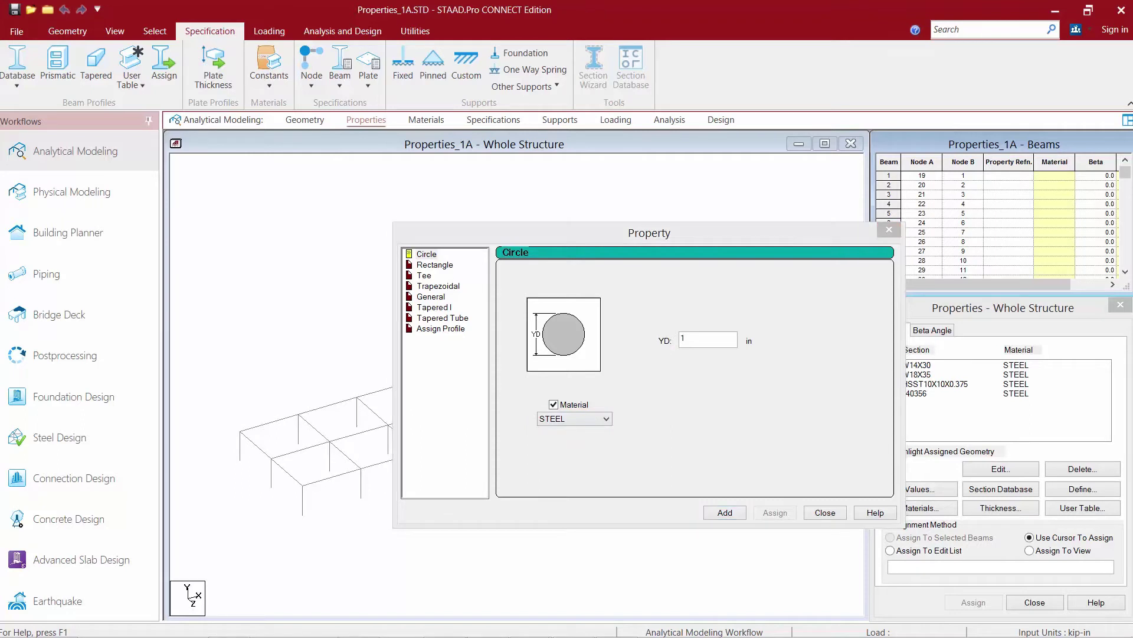
click(726, 513)
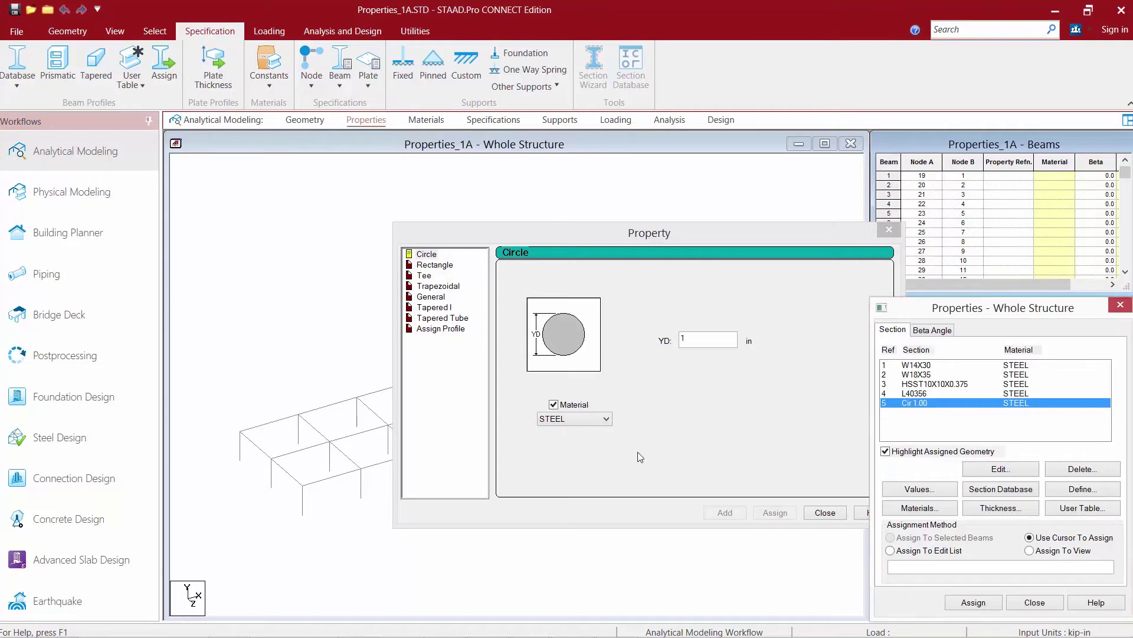
- Add a prismatic rectangular section with YD 16 in and ZD 16 in, using CONCRETE material
click(429, 266)
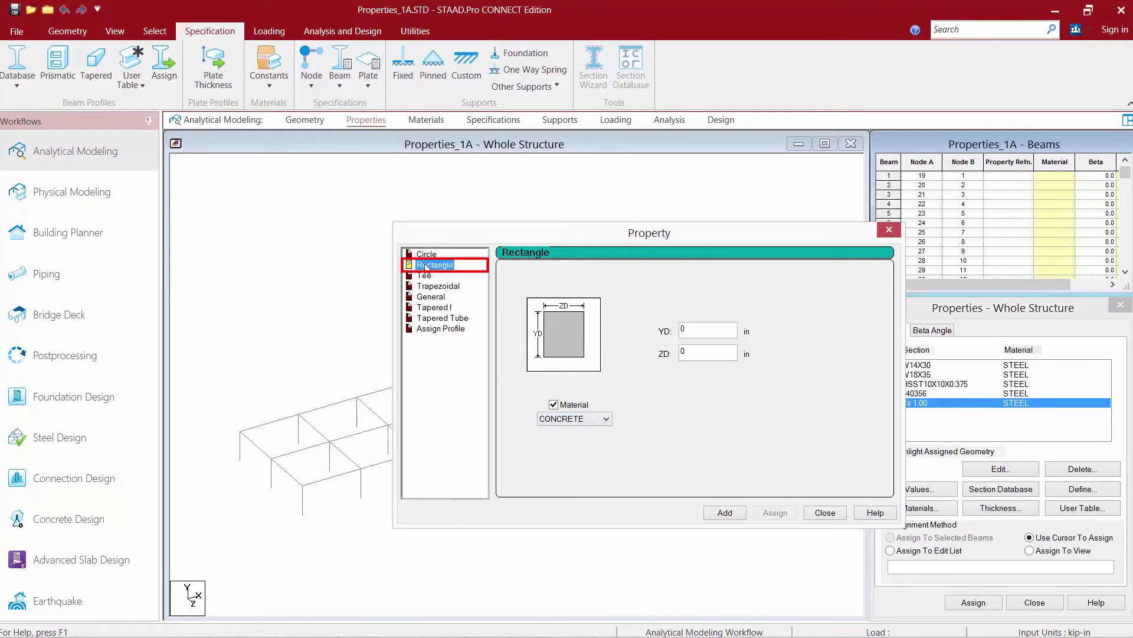
click(701, 331)
double_click(700, 331)
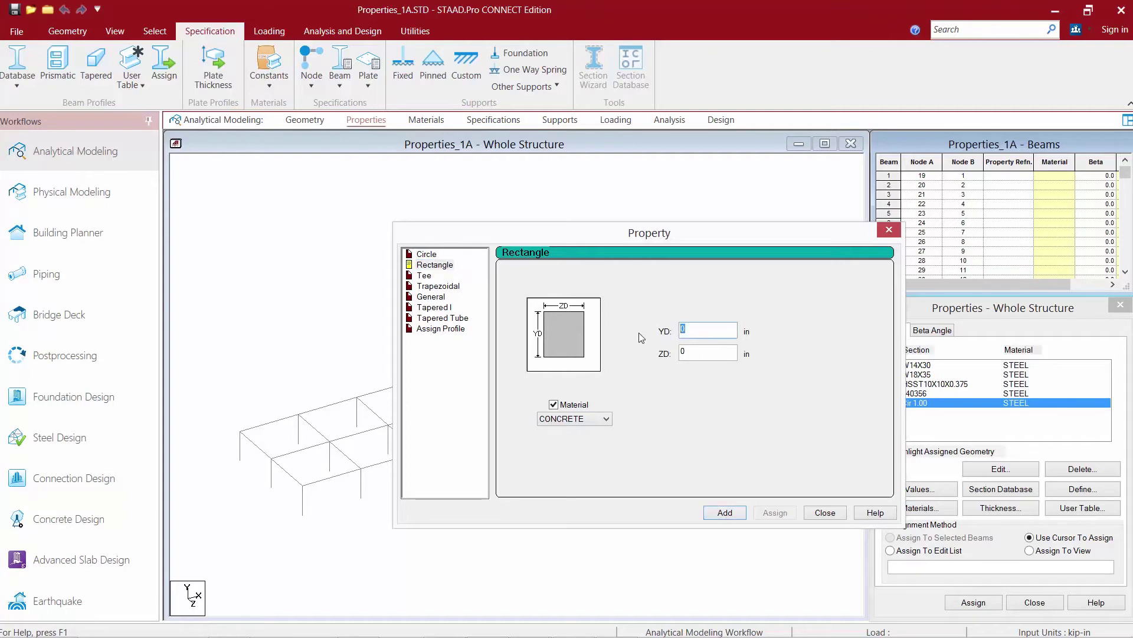
text(16)
double_click(673, 353)
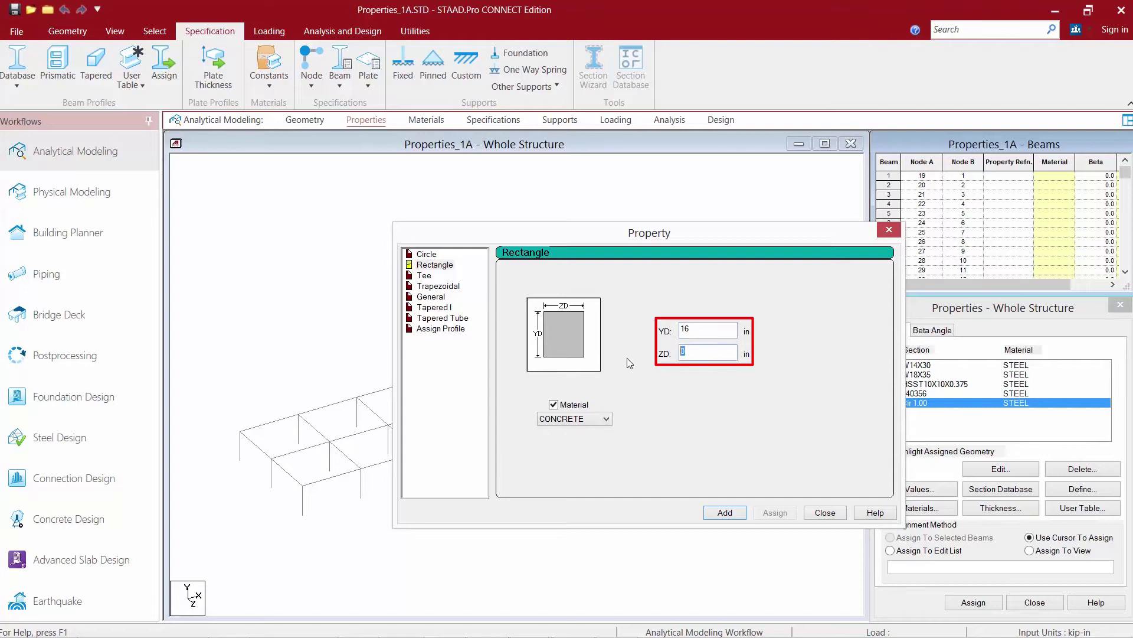
text(16)
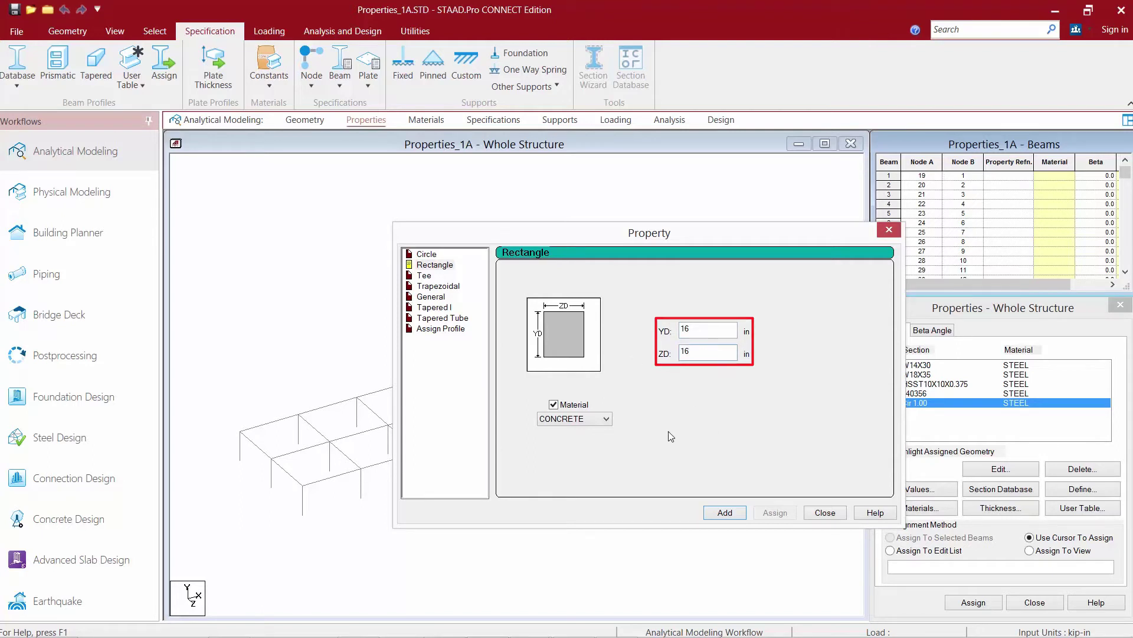
click(576, 421)
click(576, 422)
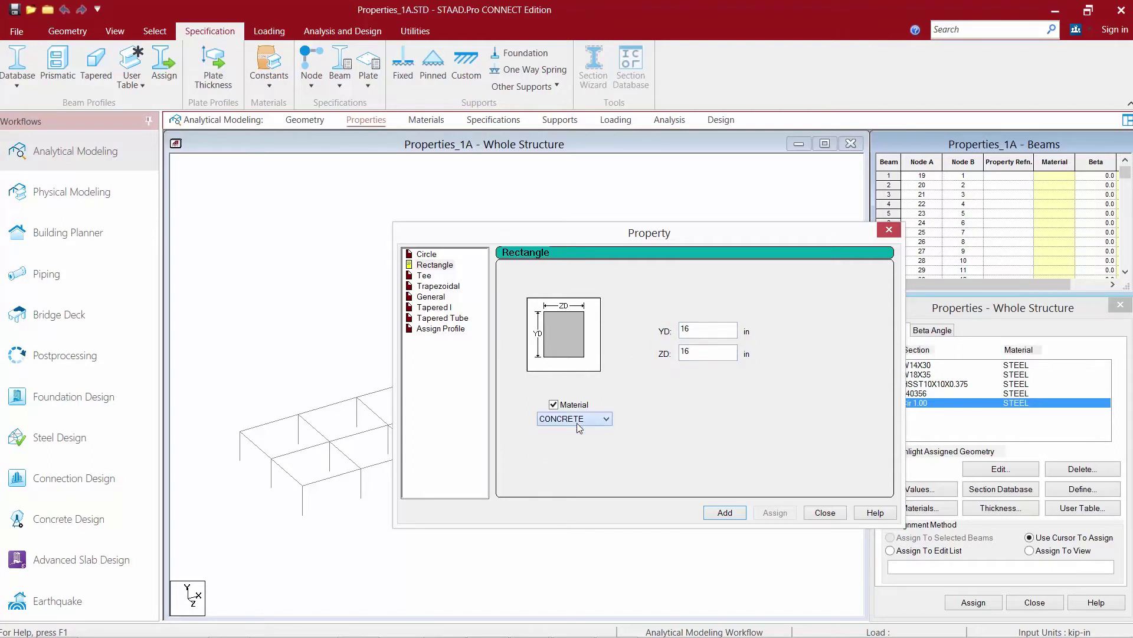
click(725, 513)
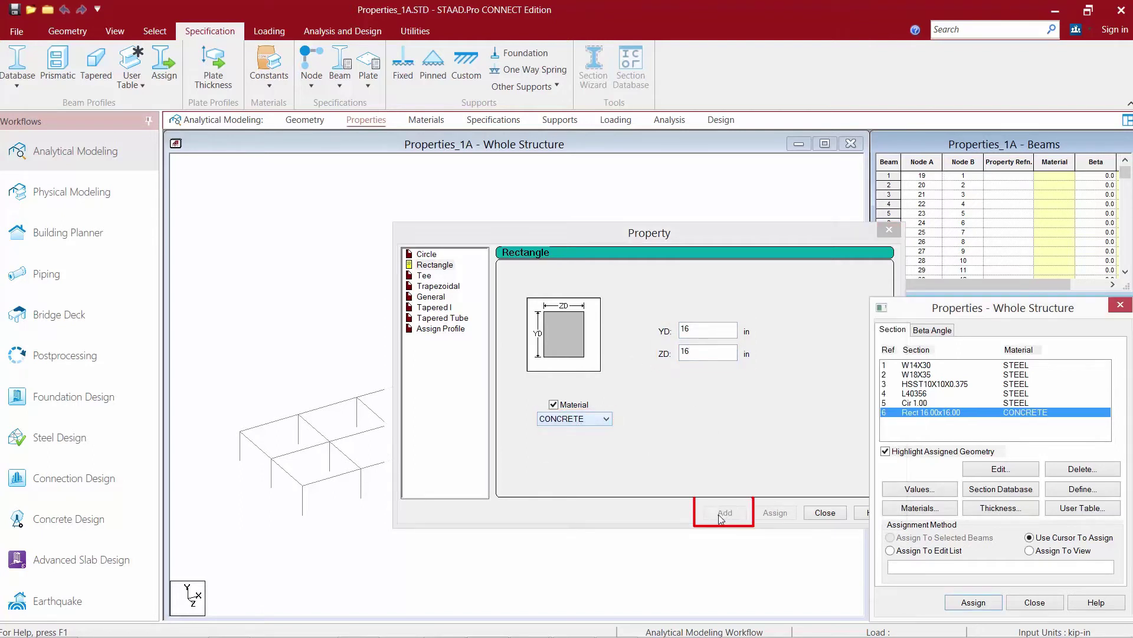
- Add a second CONCRETE rectangular section with YD 16 in and ZD 24 in, and finish defining prismatic properties
click(716, 336)
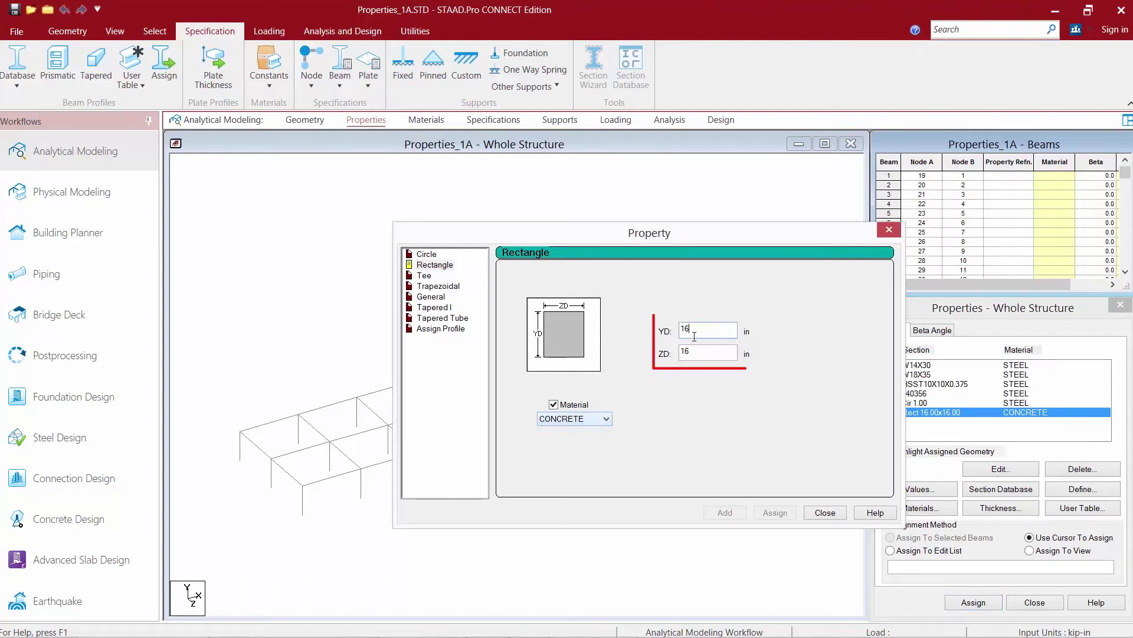
double_click(697, 352)
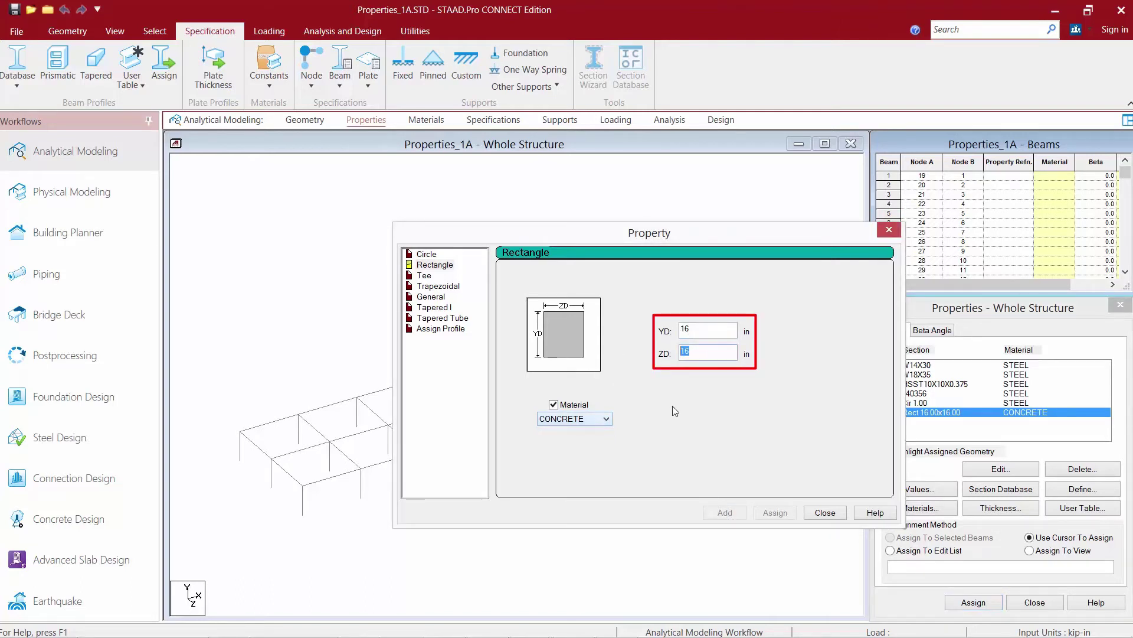
text(24)
click(723, 512)
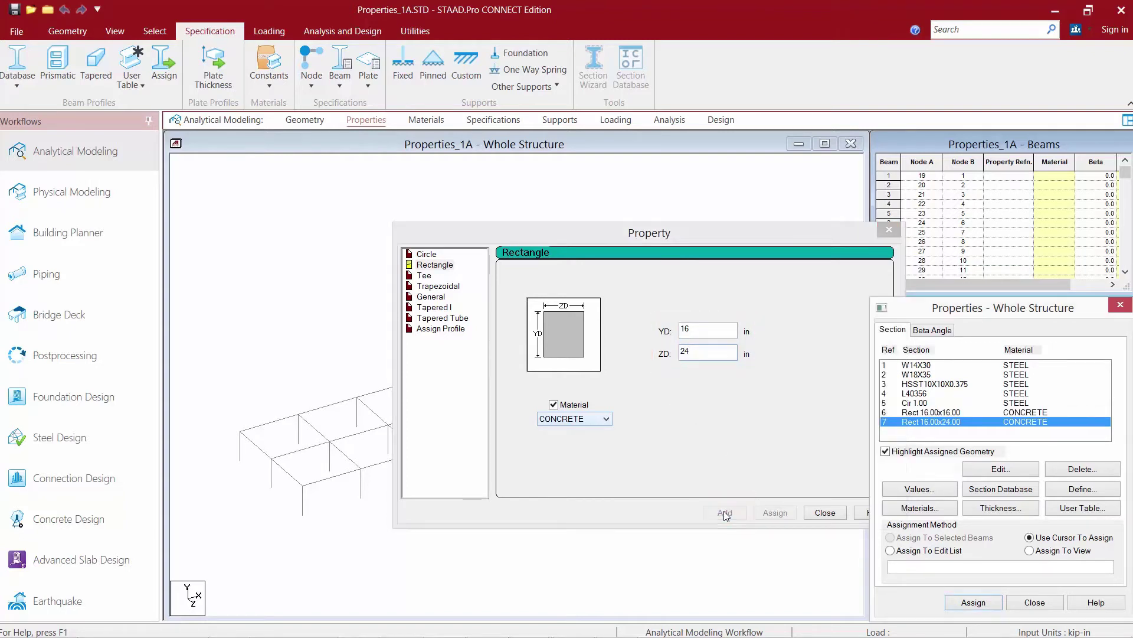
click(822, 512)
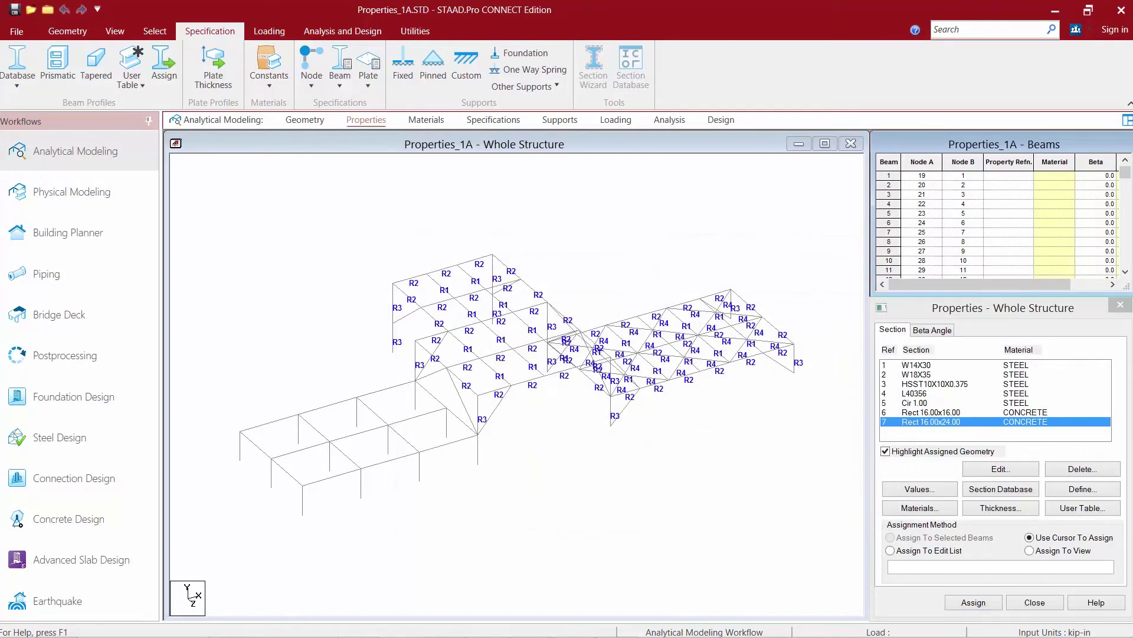
- Assign the Cir 1.00 steel section to all members of the _VBRACES group
click(905, 404)
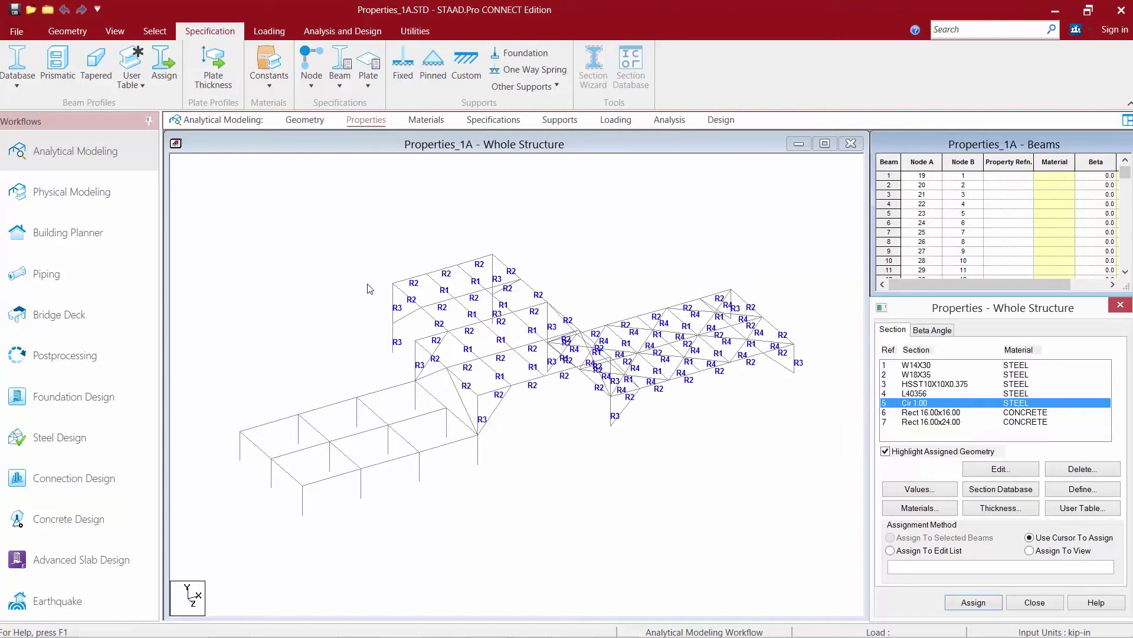
click(152, 31)
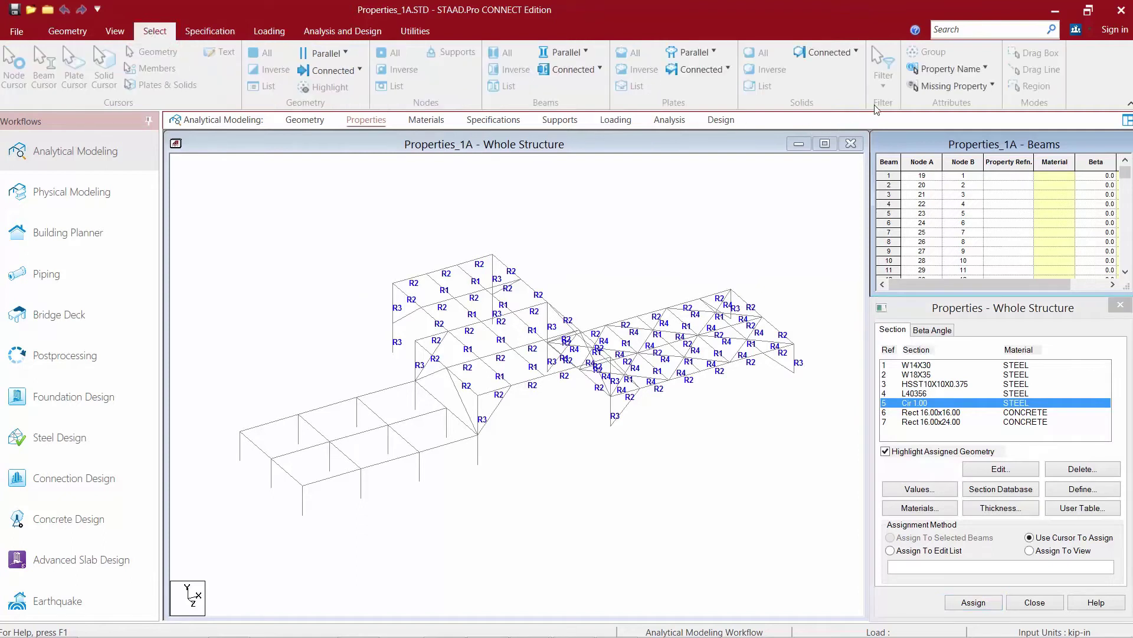
click(749, 141)
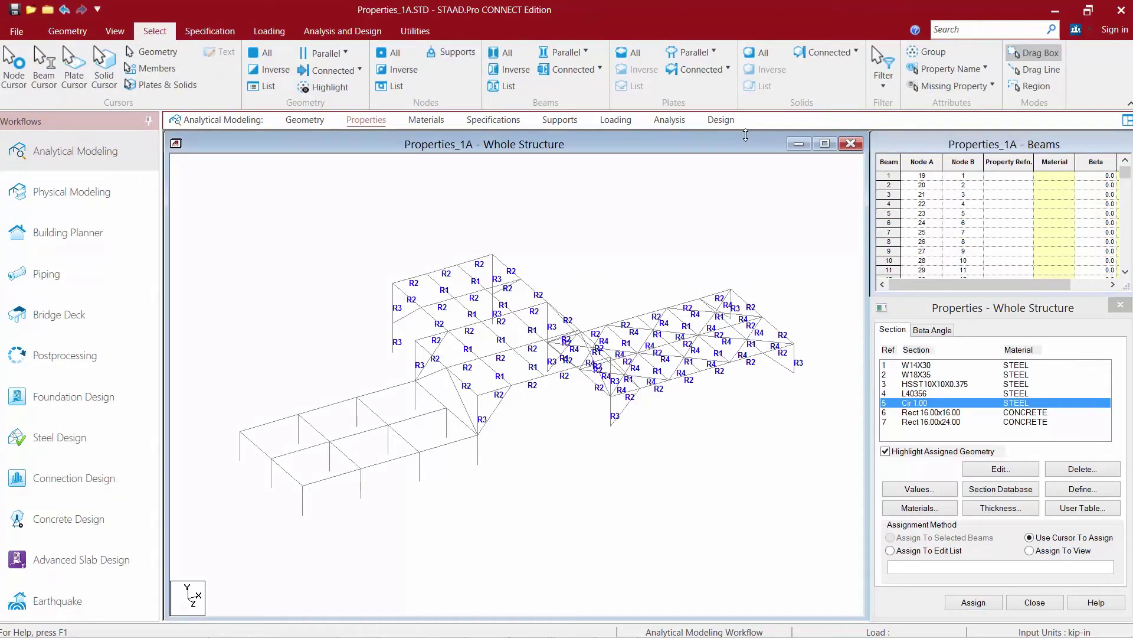
click(928, 52)
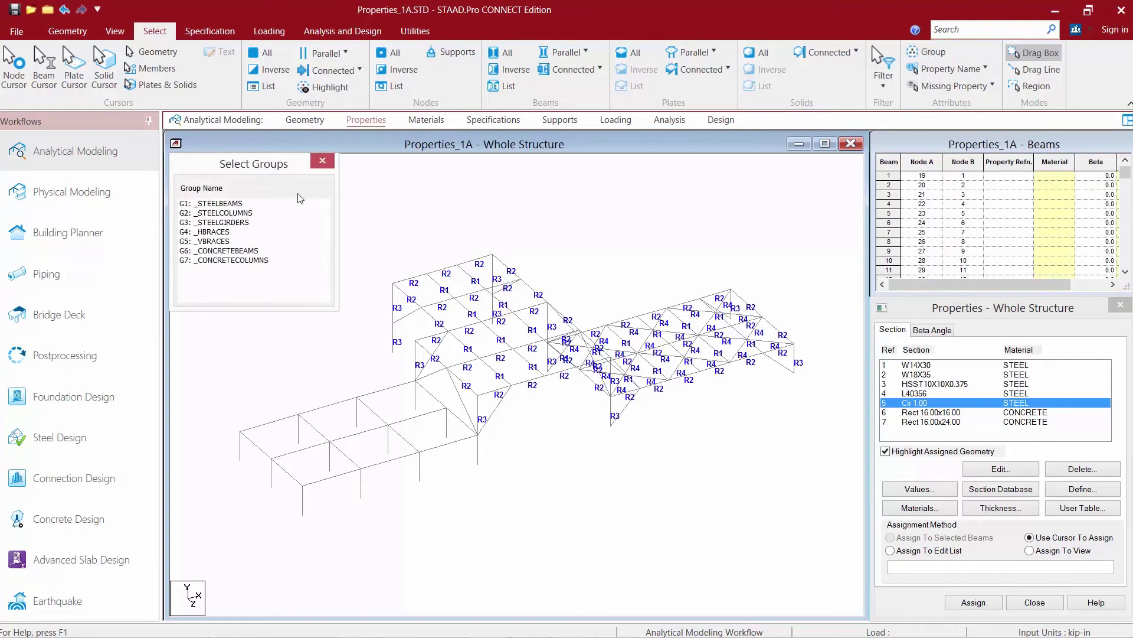
click(211, 241)
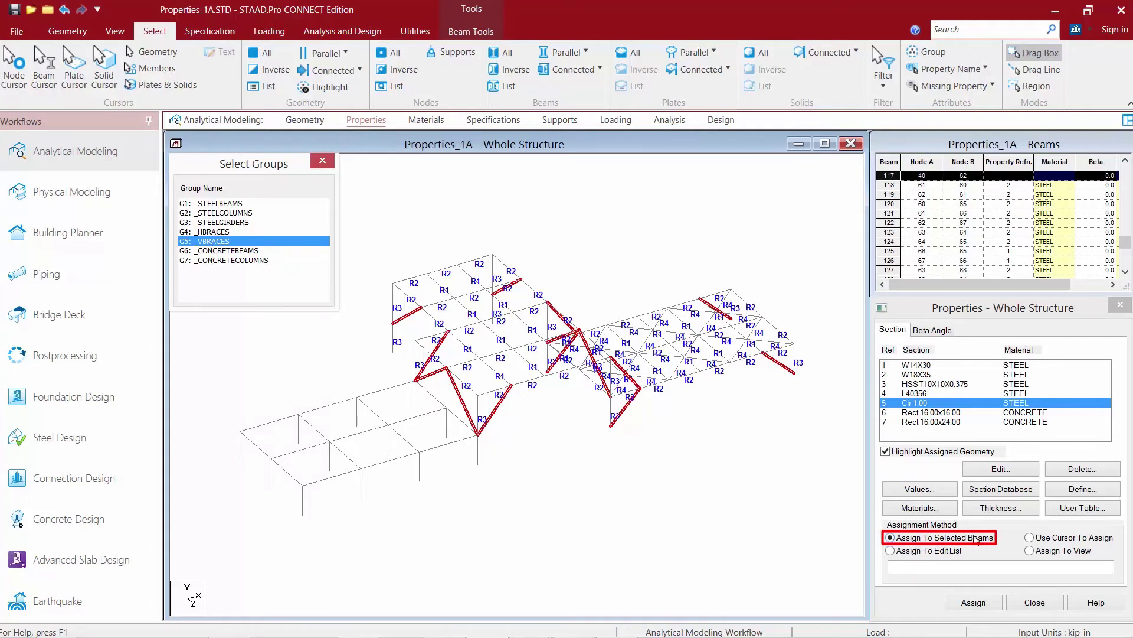
click(982, 603)
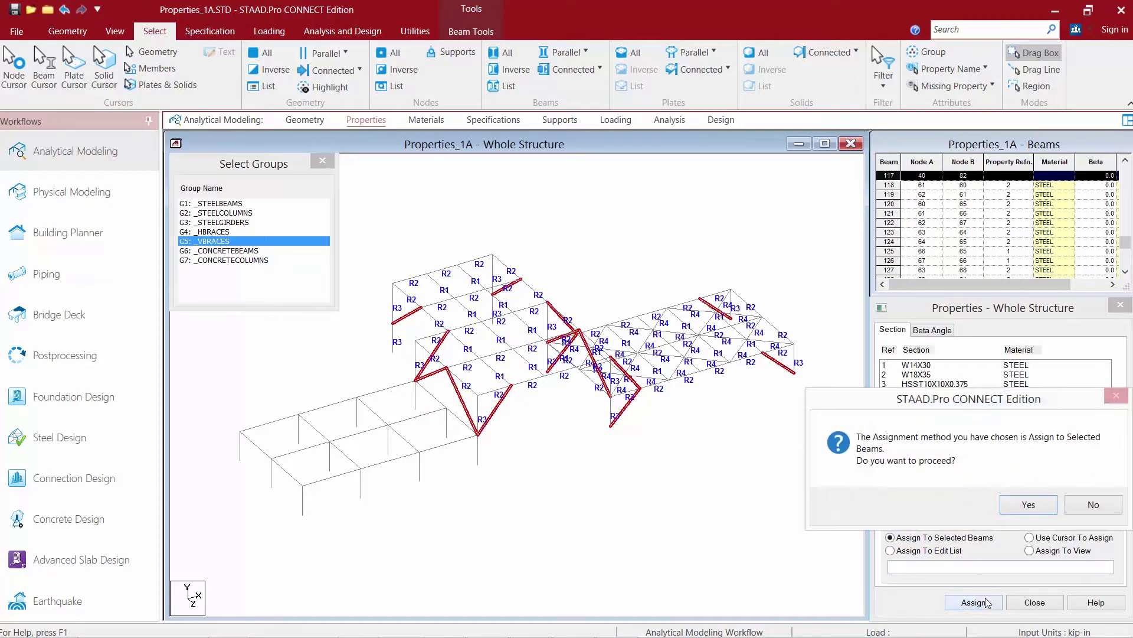
click(1027, 506)
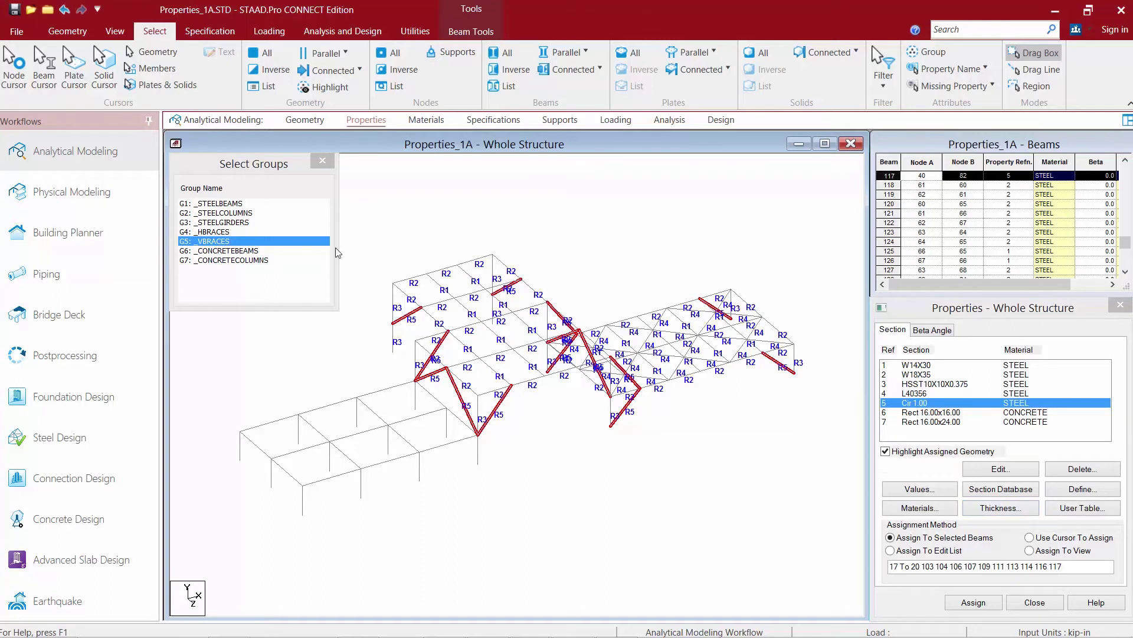
- Assign the Rect 16.00x16.00 concrete section to all members of the _CONCRETECOLUMNS group
click(919, 416)
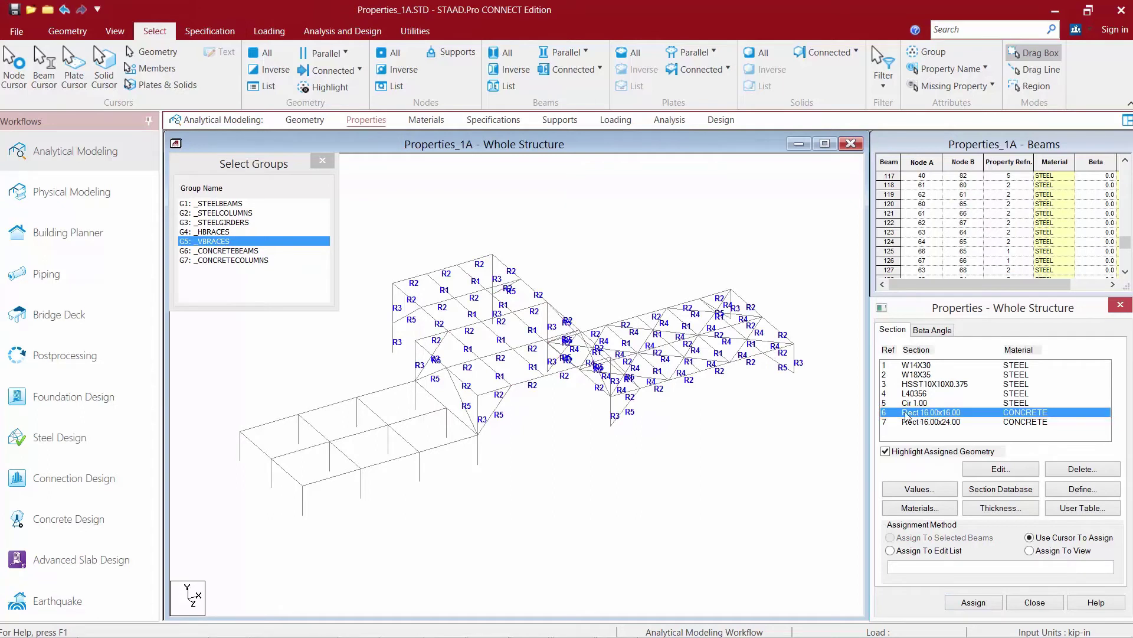
click(226, 260)
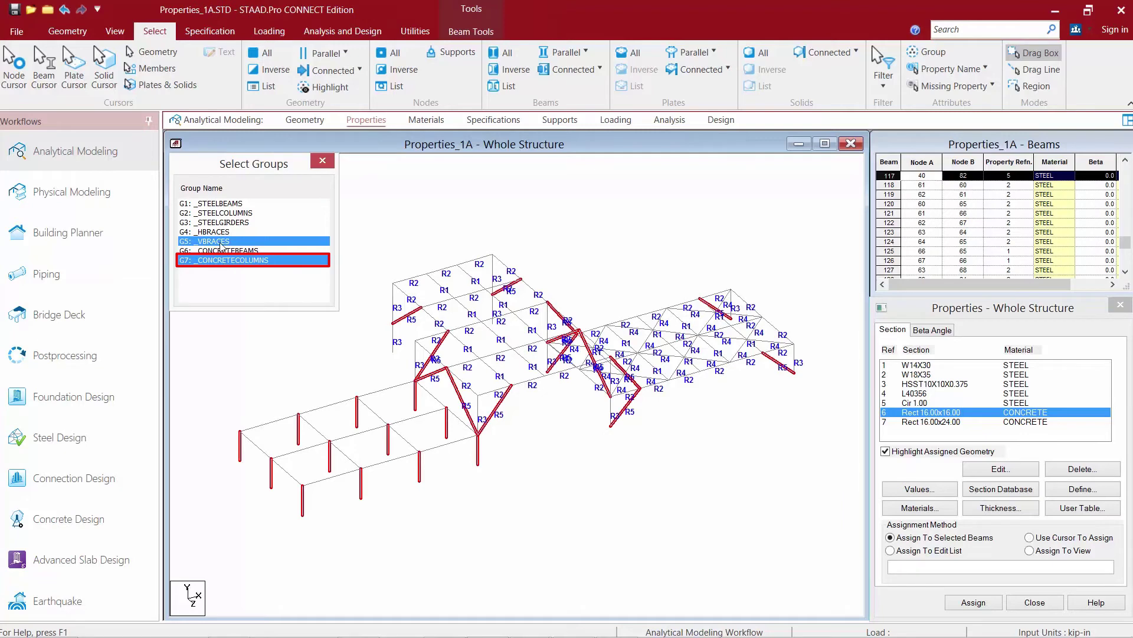
ctrl+click(221, 245)
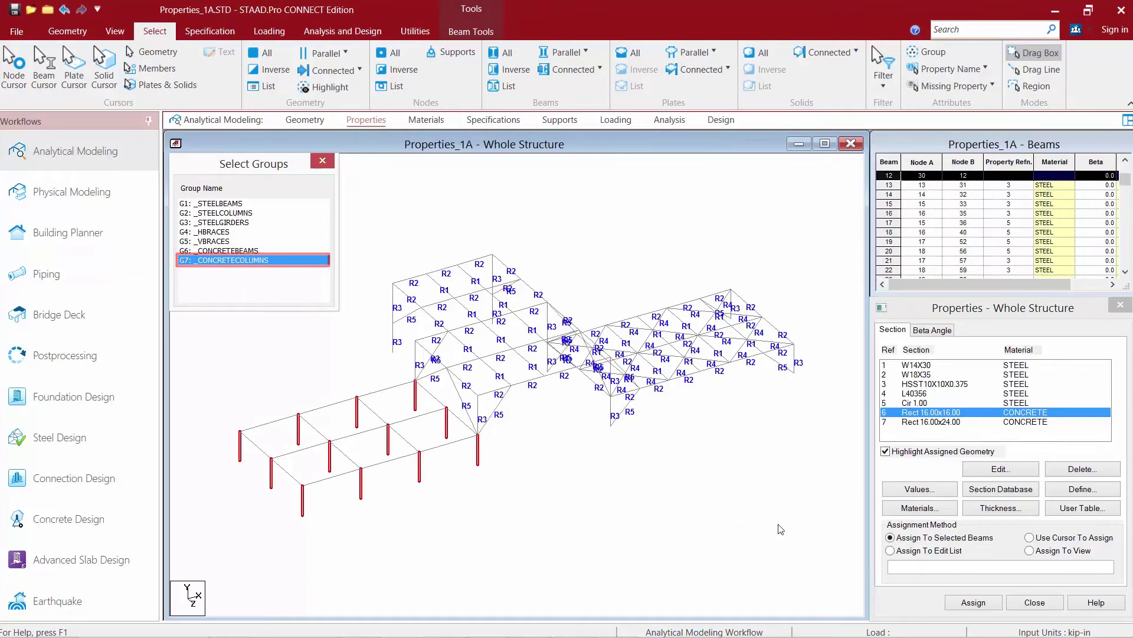
click(974, 602)
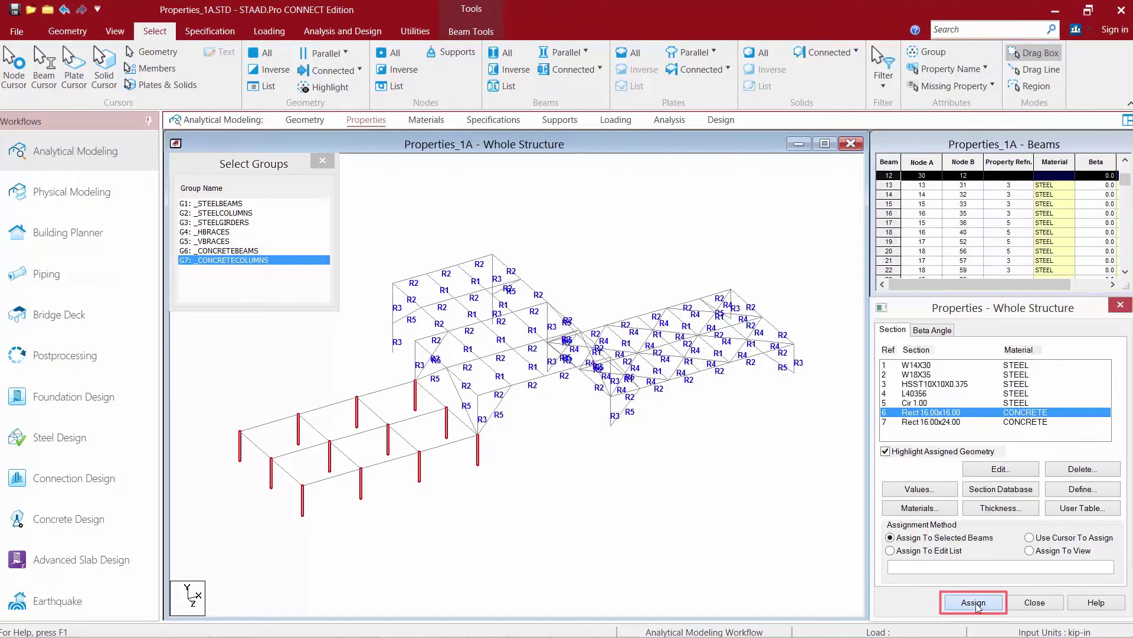
click(975, 603)
click(1015, 508)
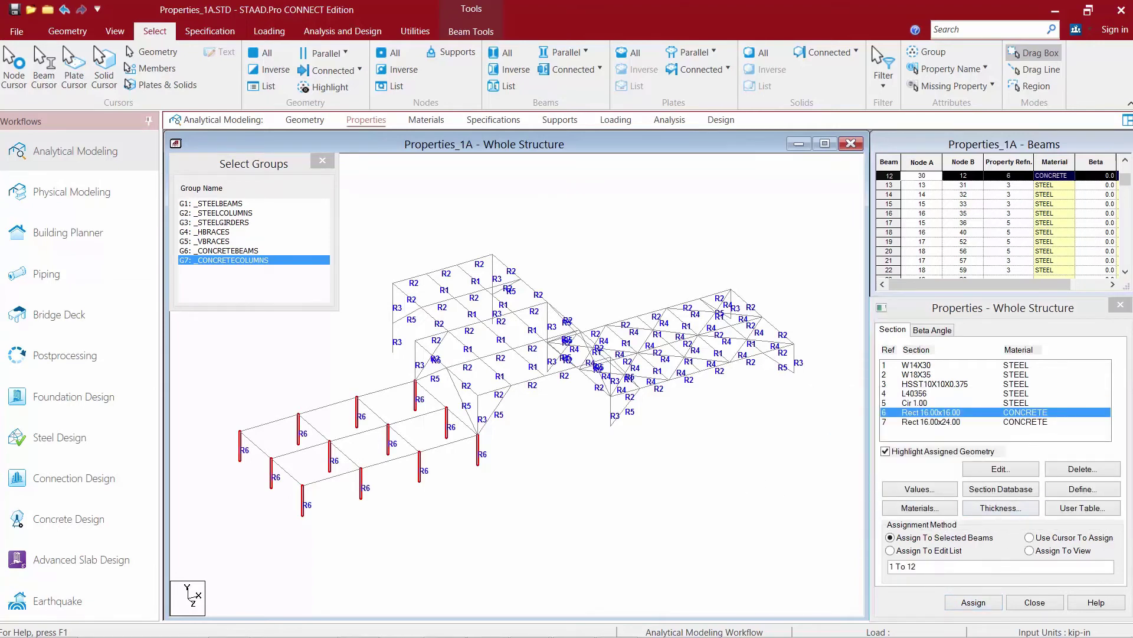
- Assign the Rect 16.00x24.00 concrete section to the _CONCRETEBEAMS group, then close the group selection and deselect the members
click(915, 422)
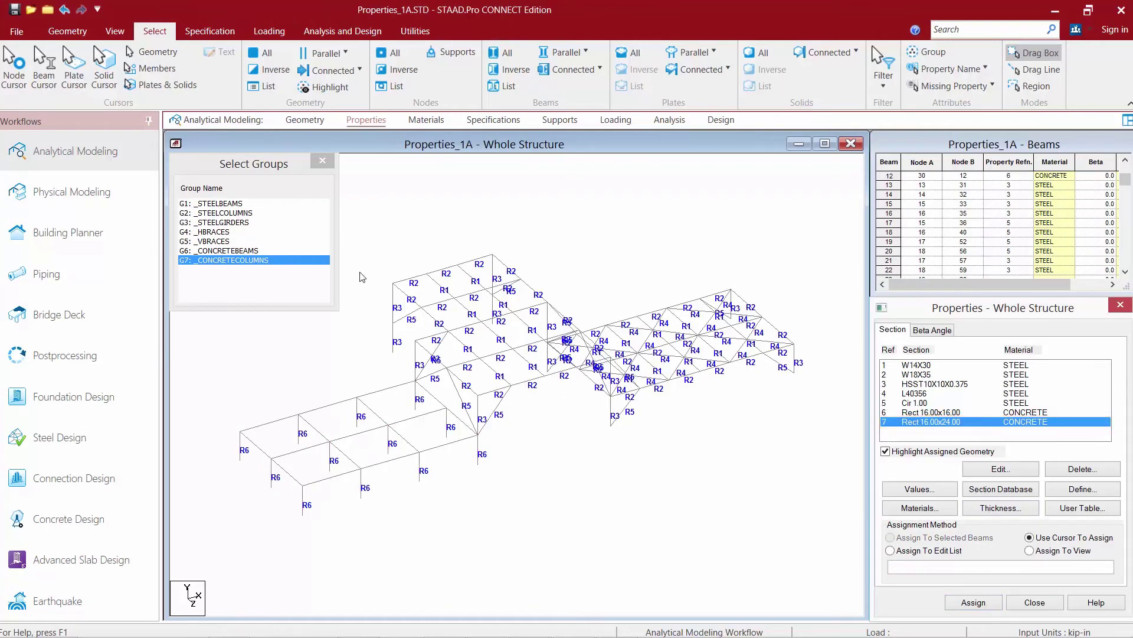
ctrl+click(233, 251)
ctrl+click(238, 260)
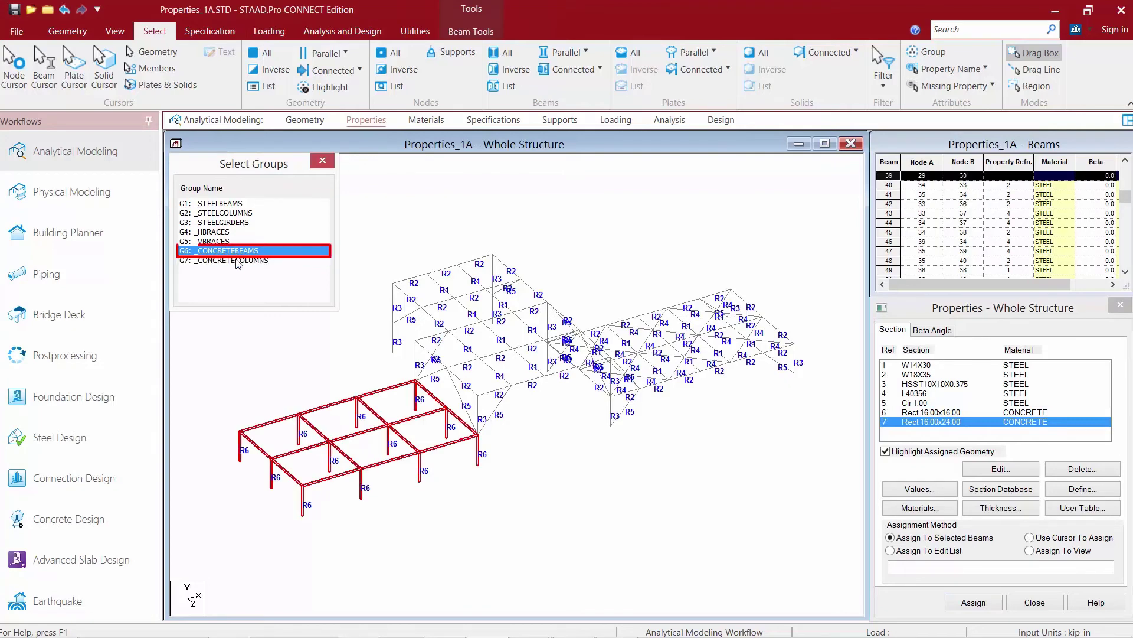
click(973, 602)
click(1029, 505)
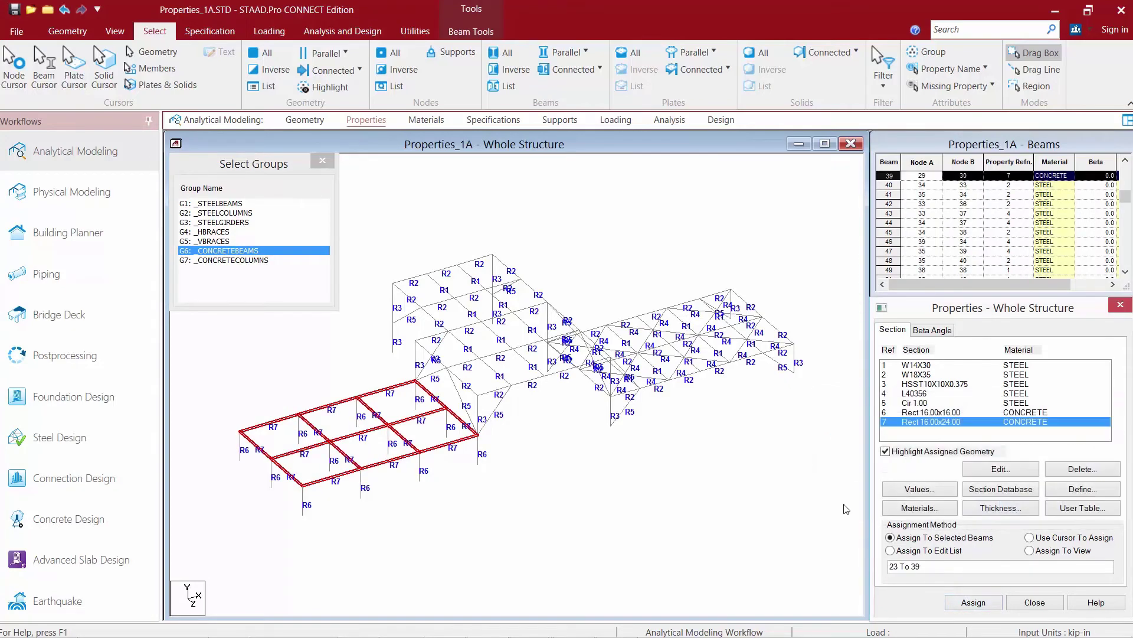
click(322, 160)
click(380, 217)
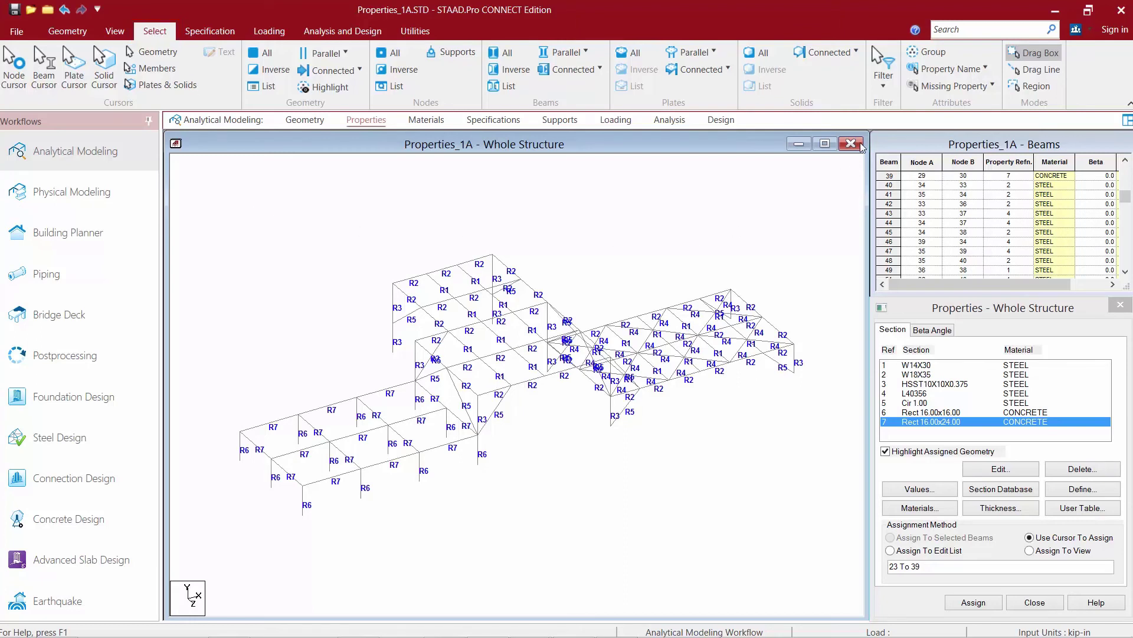
- Check the whole structure for entities with a missing property and for entities with missing elasticity
click(950, 87)
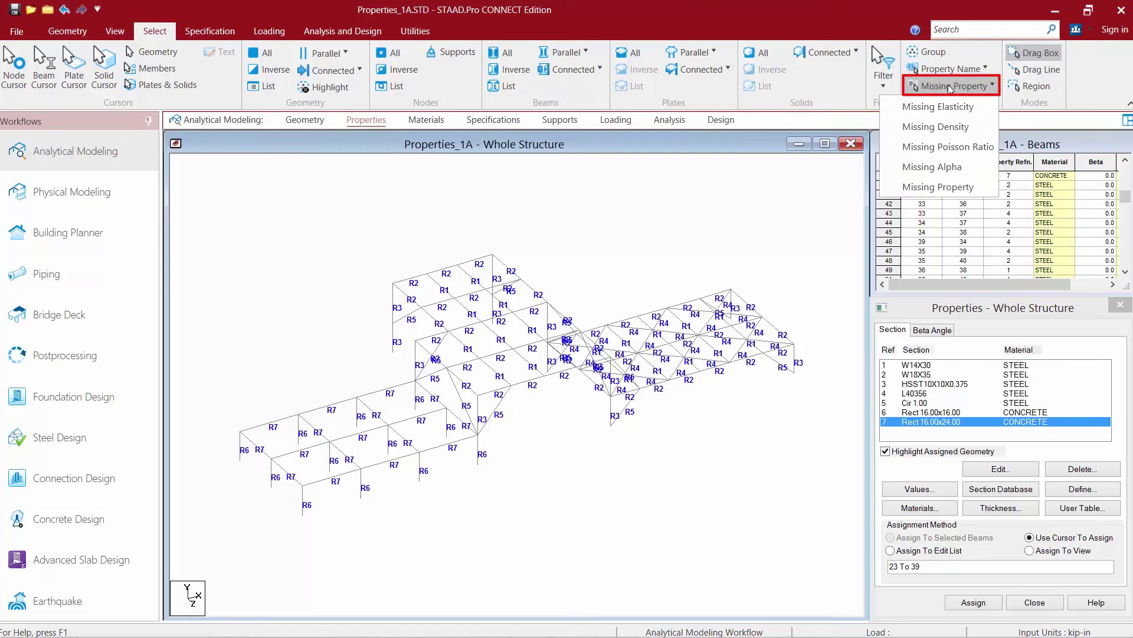
click(922, 187)
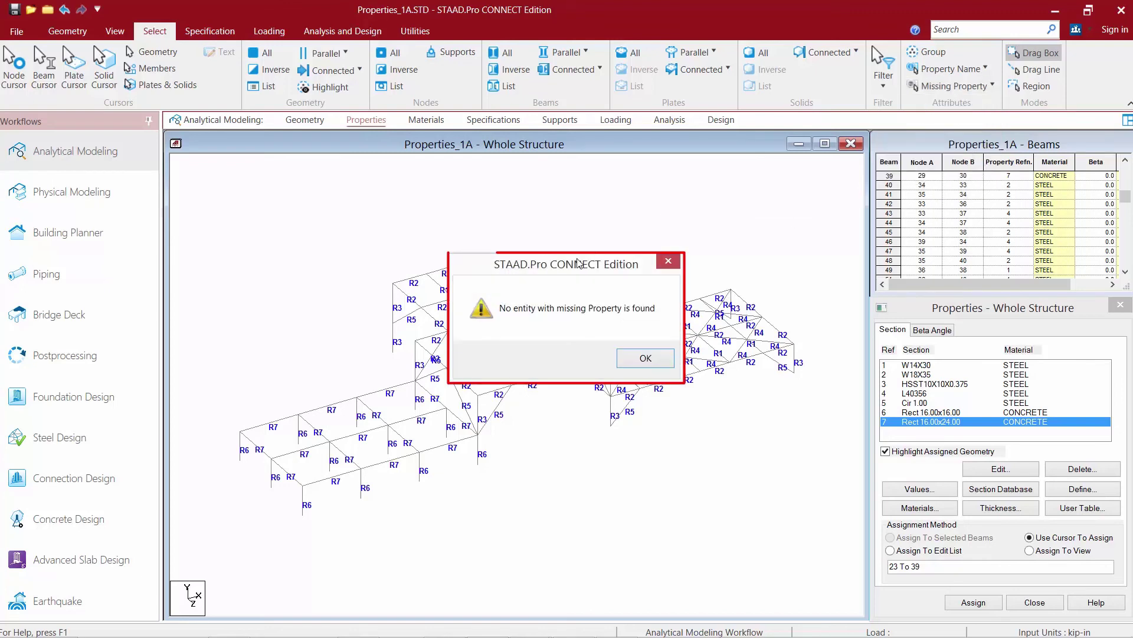
click(646, 361)
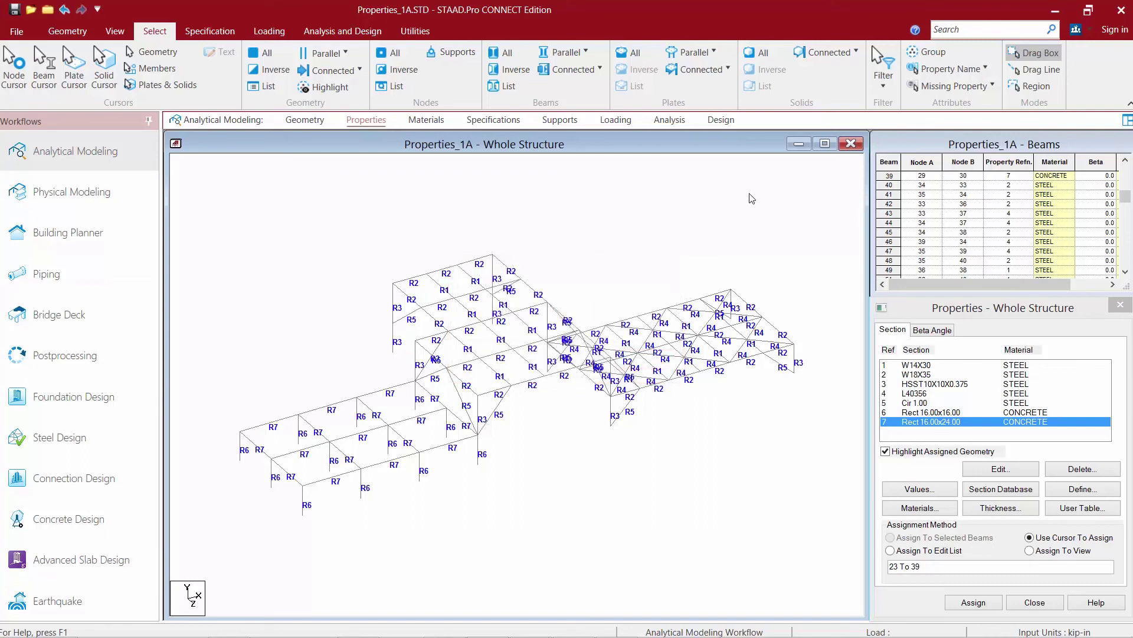
click(947, 87)
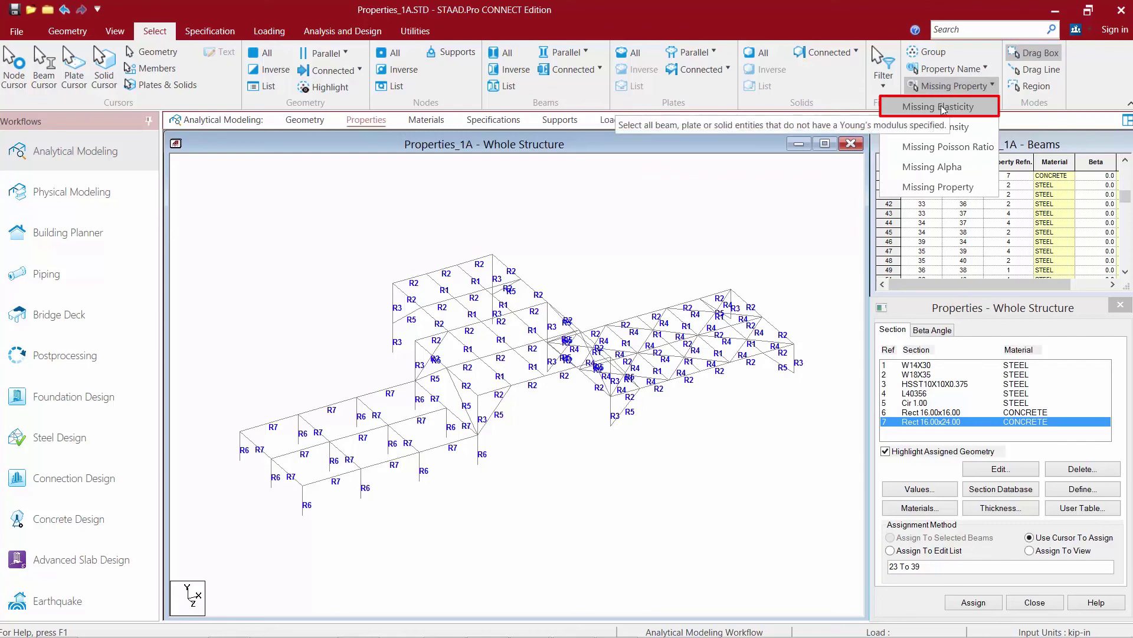
click(943, 108)
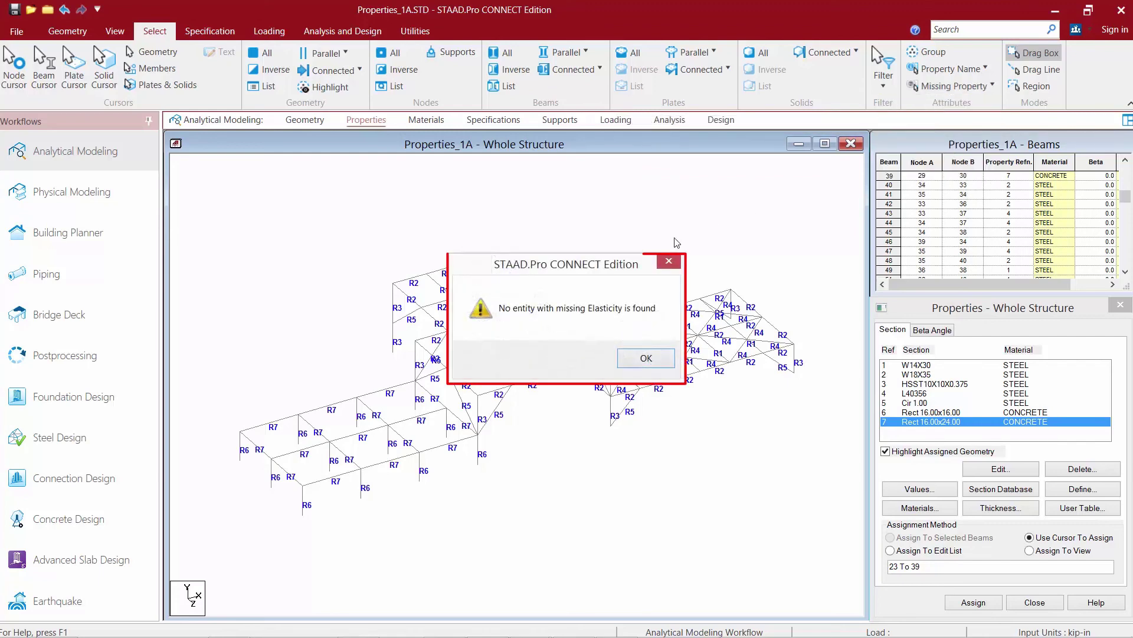
click(643, 360)
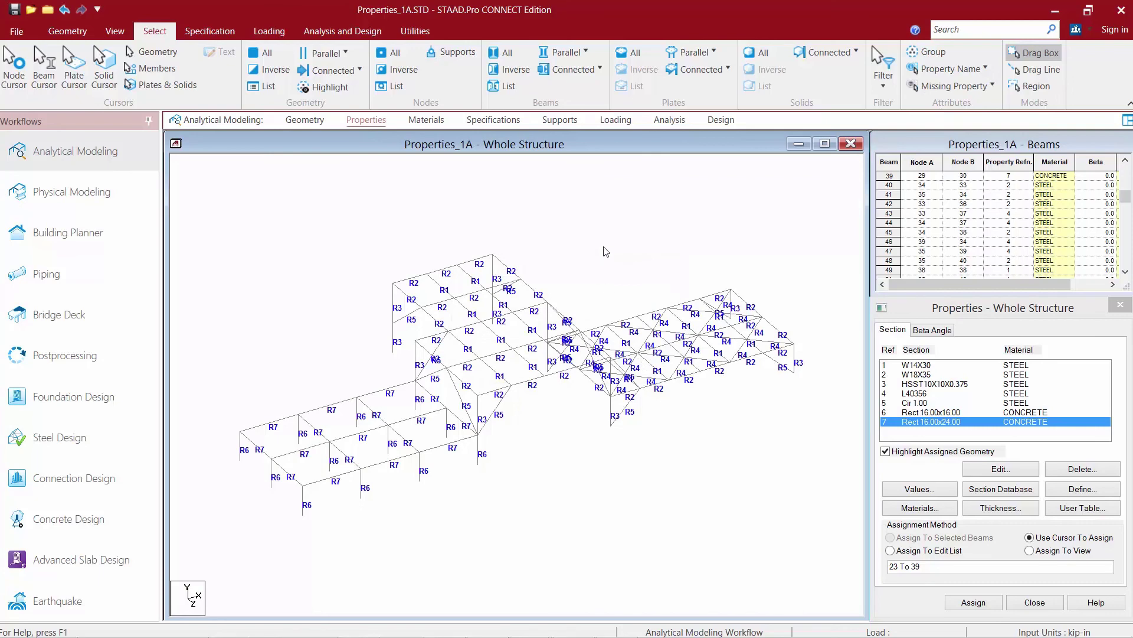